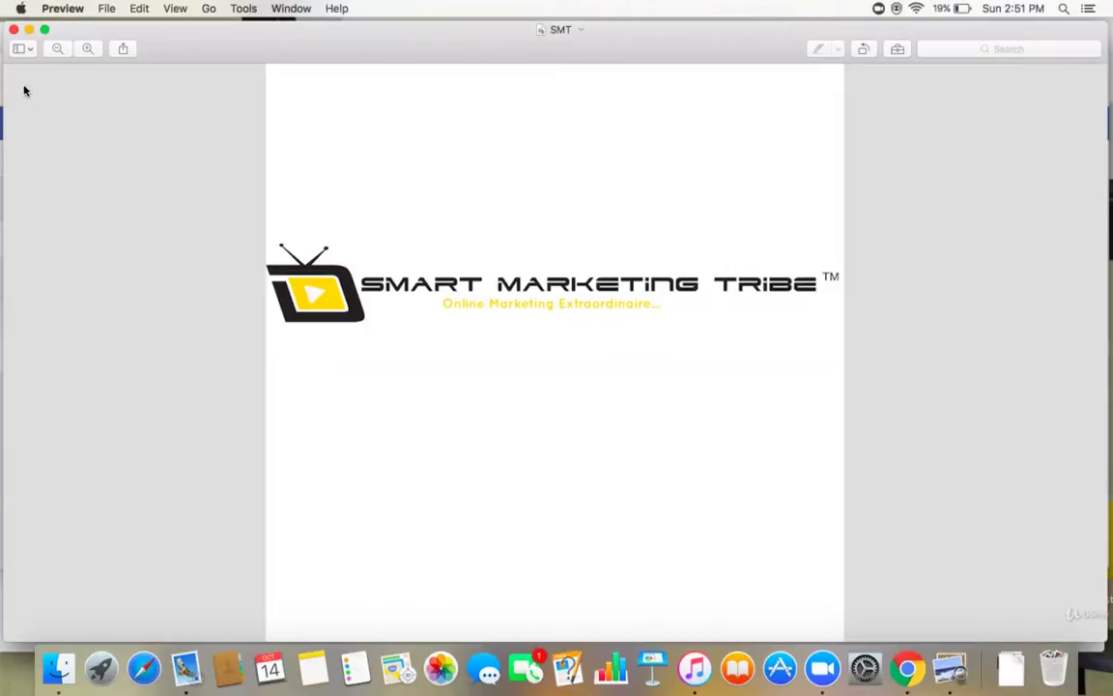
{"action": "left_click", "coordinate": [29, 29]}
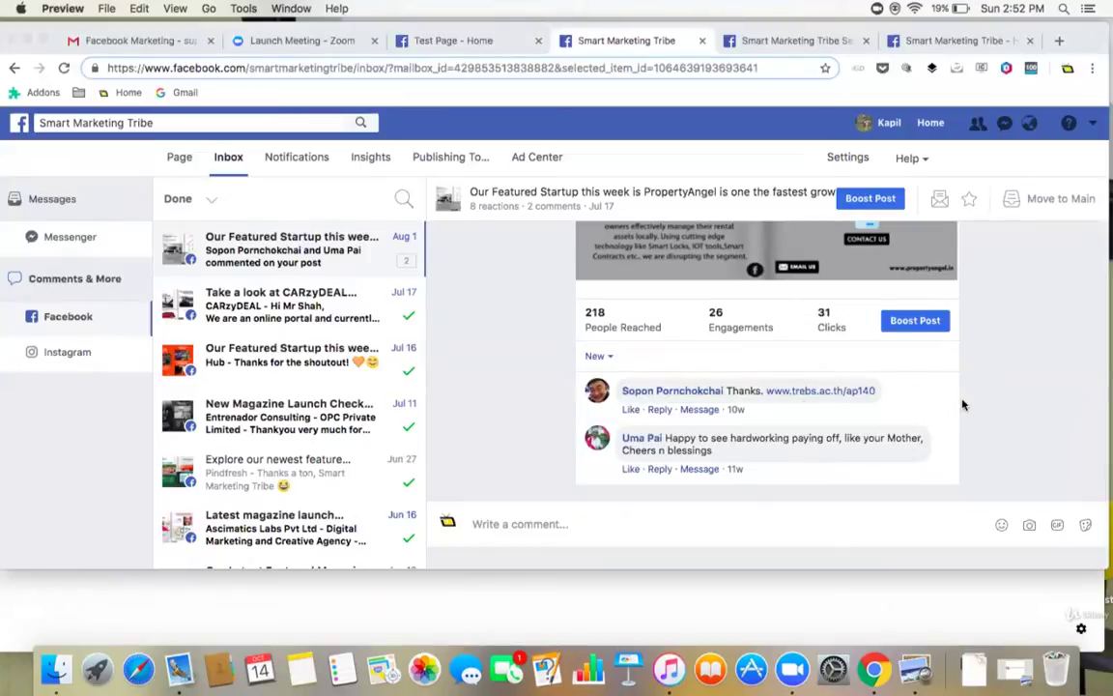
- Hide the spam comment containing a link on the featured-startup post
{"action": "left_click", "coordinate": [951, 394]}
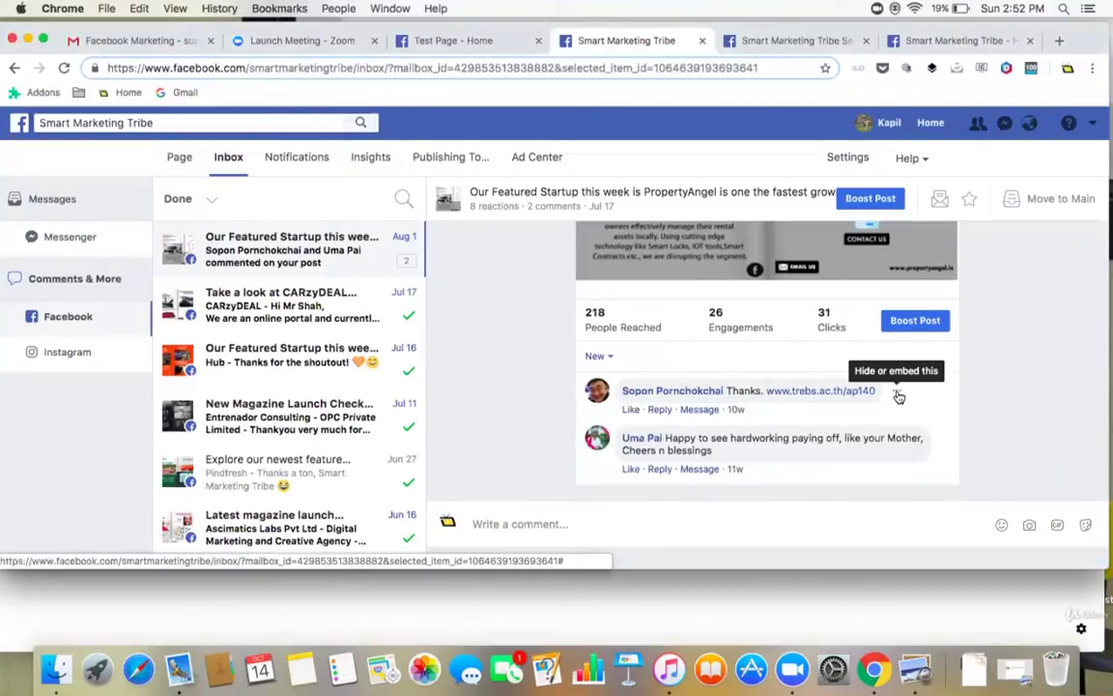
{"action": "left_click", "coordinate": [898, 395]}
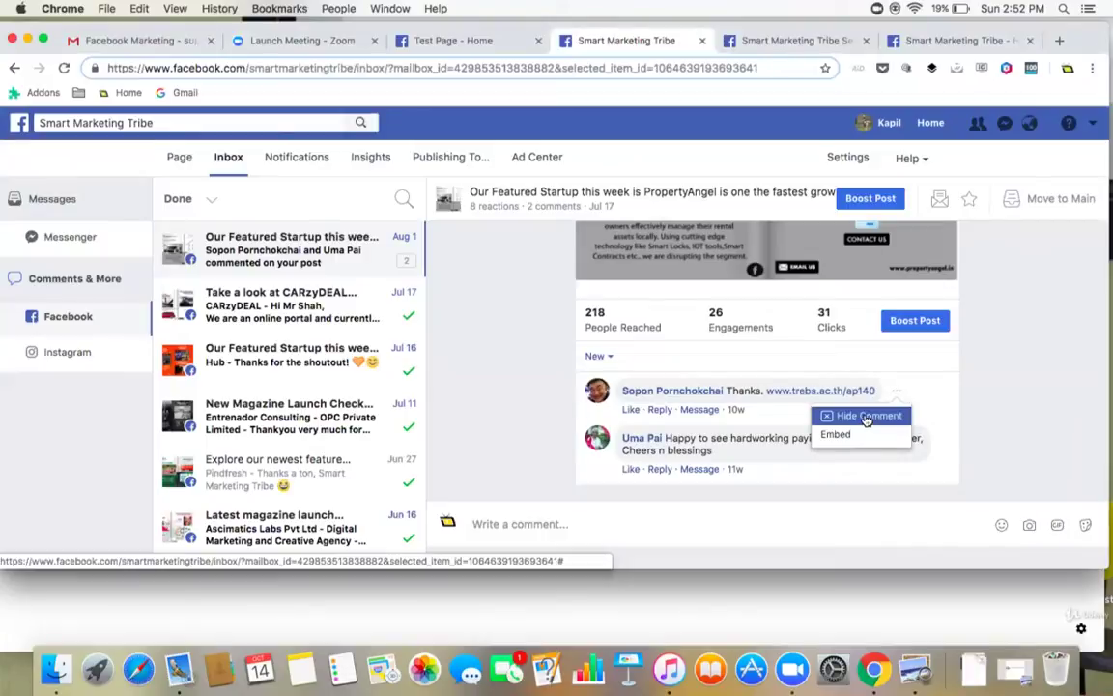
{"action": "left_click", "coordinate": [867, 419]}
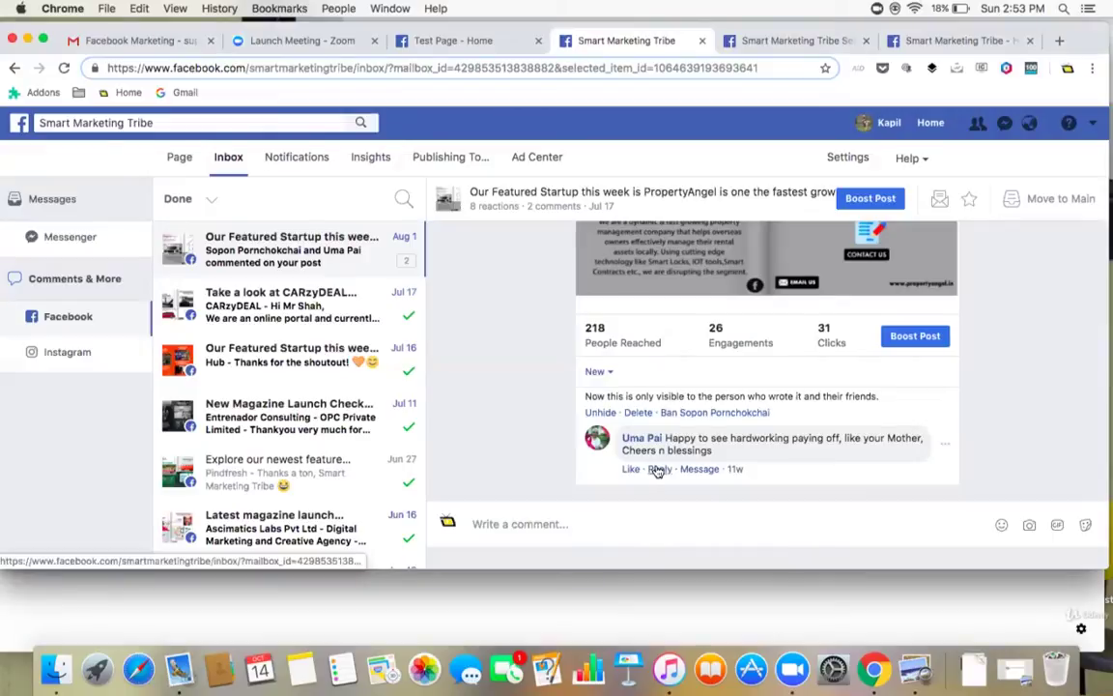
- Type a 'THANK YOU' reply under the blessing comment, correcting the first letter to a capital
{"action": "left_click", "coordinate": [656, 471]}
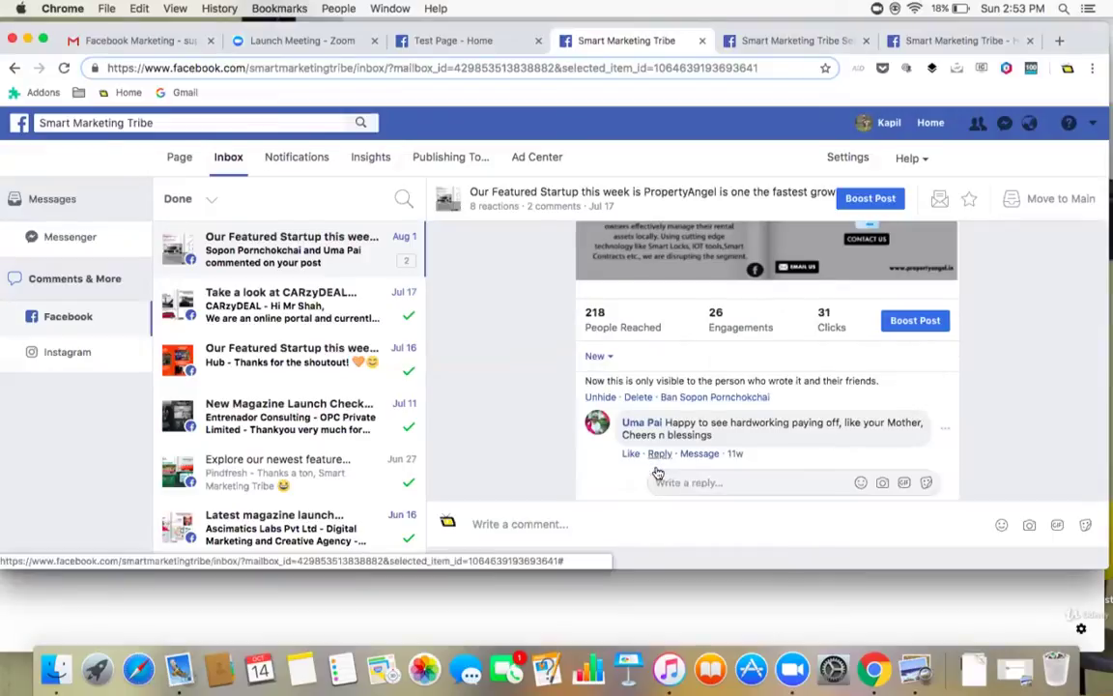
{"action": "type", "text": "t"}
{"action": "key", "text": "BackSpace"}
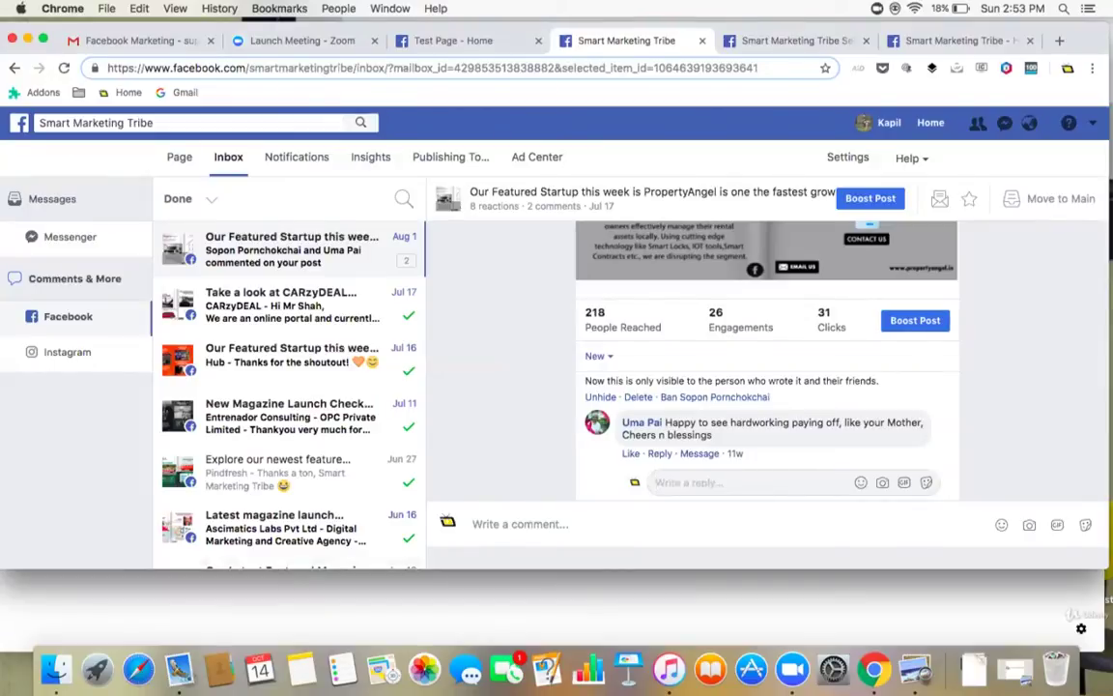
{"action": "type", "text": "t"}
{"action": "type", "text": "HANK YOU"}
{"action": "key", "text": "Left"}
{"action": "key", "text": "Left"}
{"action": "key", "text": "Left"}
{"action": "key", "text": "Left"}
{"action": "key", "text": "Left"}
{"action": "key", "text": "BackSpace"}
{"action": "type", "text": "t"}
{"action": "key", "text": "BackSpace"}
{"action": "type", "text": "T"}
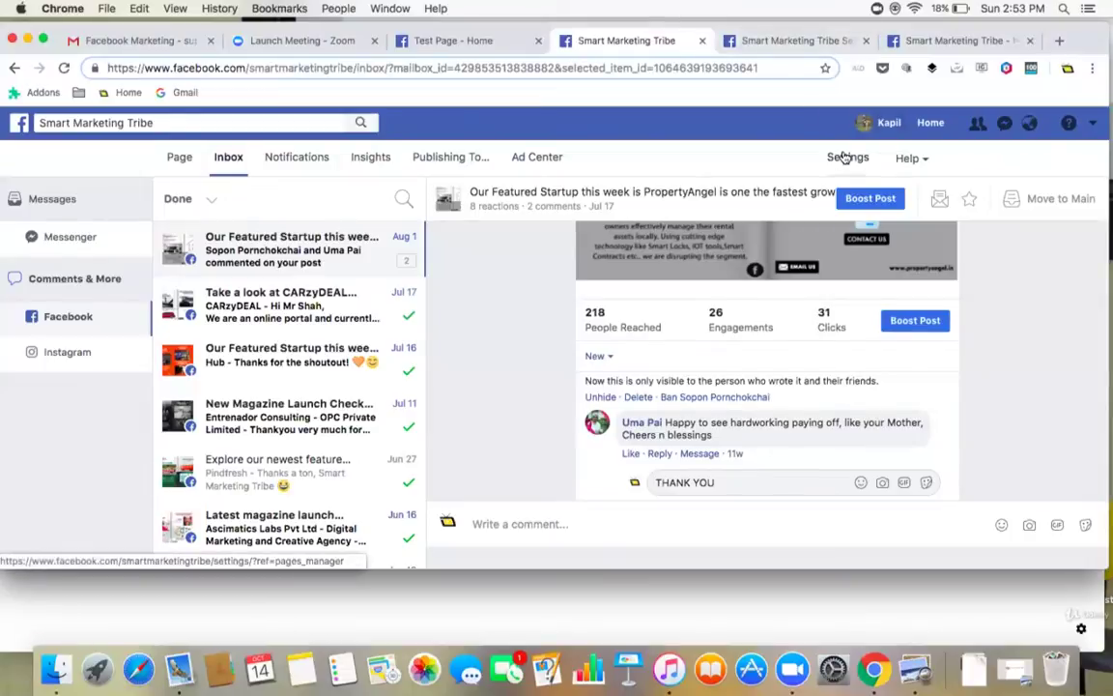
- Open the page settings and edit Page Moderation's blocked-words list, which is empty
{"action": "left_click", "coordinate": [784, 40]}
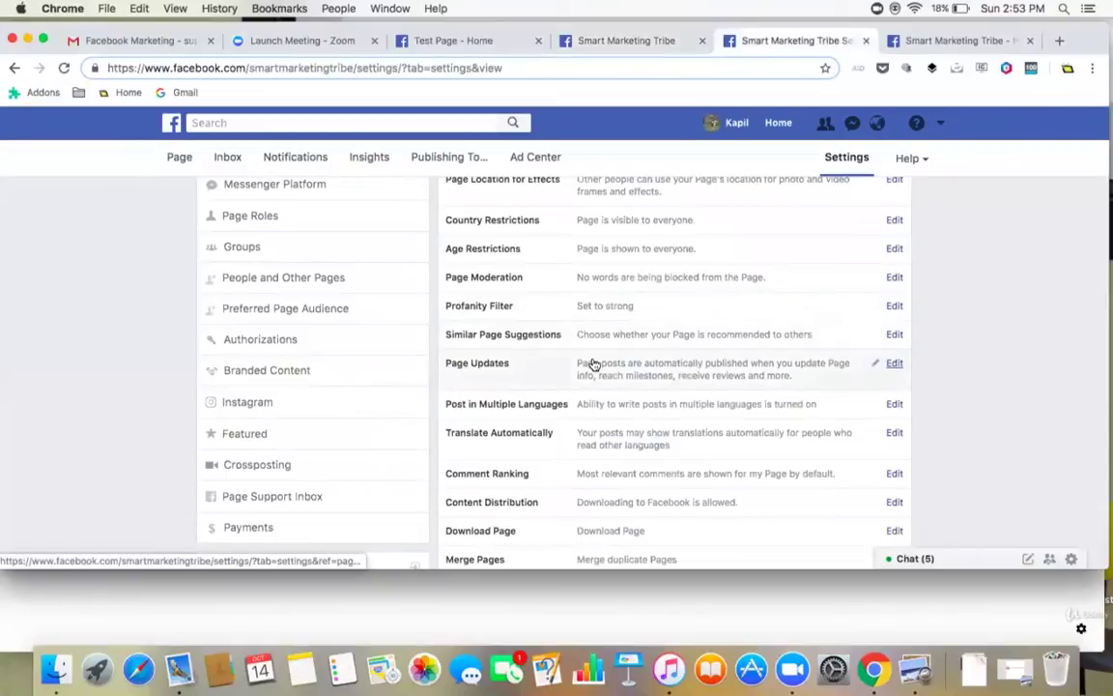
{"action": "scroll", "coordinate": [593, 363], "scroll_direction": "up", "scroll_amount": 2}
{"action": "scroll", "coordinate": [594, 363], "scroll_direction": "up", "scroll_amount": 3}
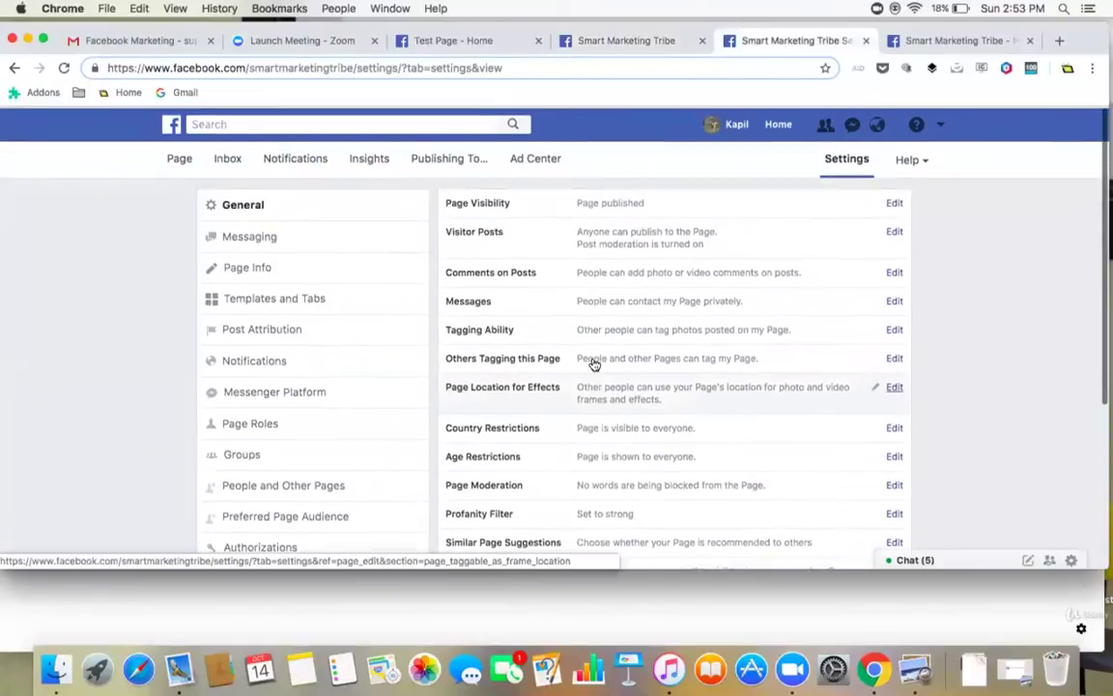
{"action": "scroll", "coordinate": [594, 363], "scroll_direction": "down", "scroll_amount": 2}
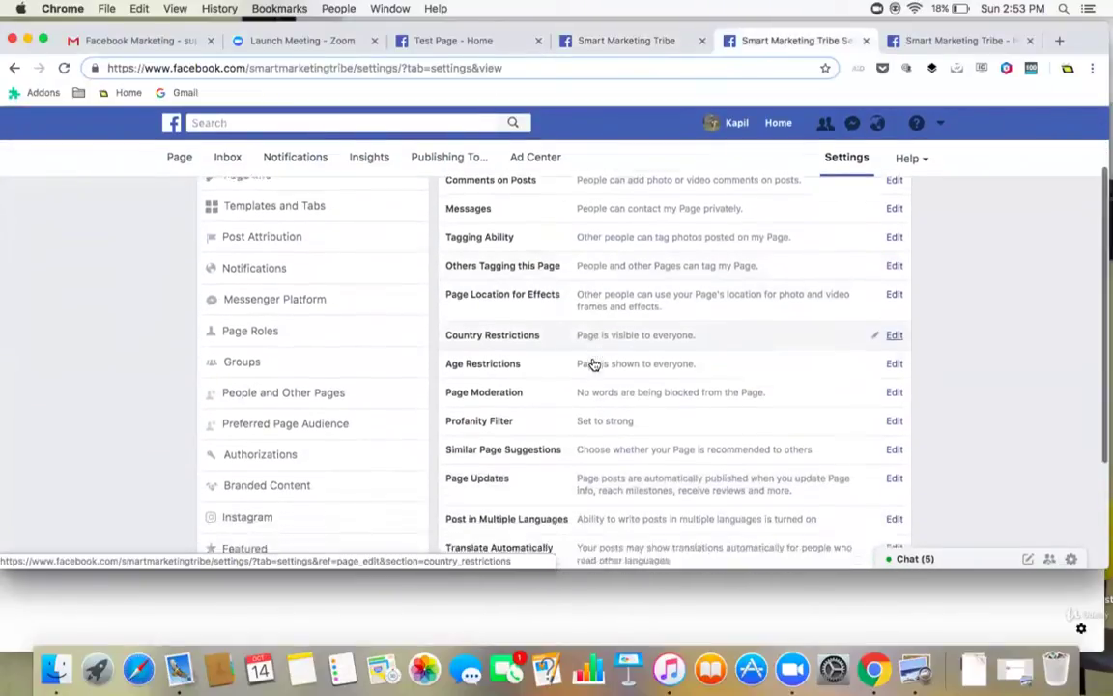
{"action": "scroll", "coordinate": [594, 363], "scroll_direction": "down", "scroll_amount": 2}
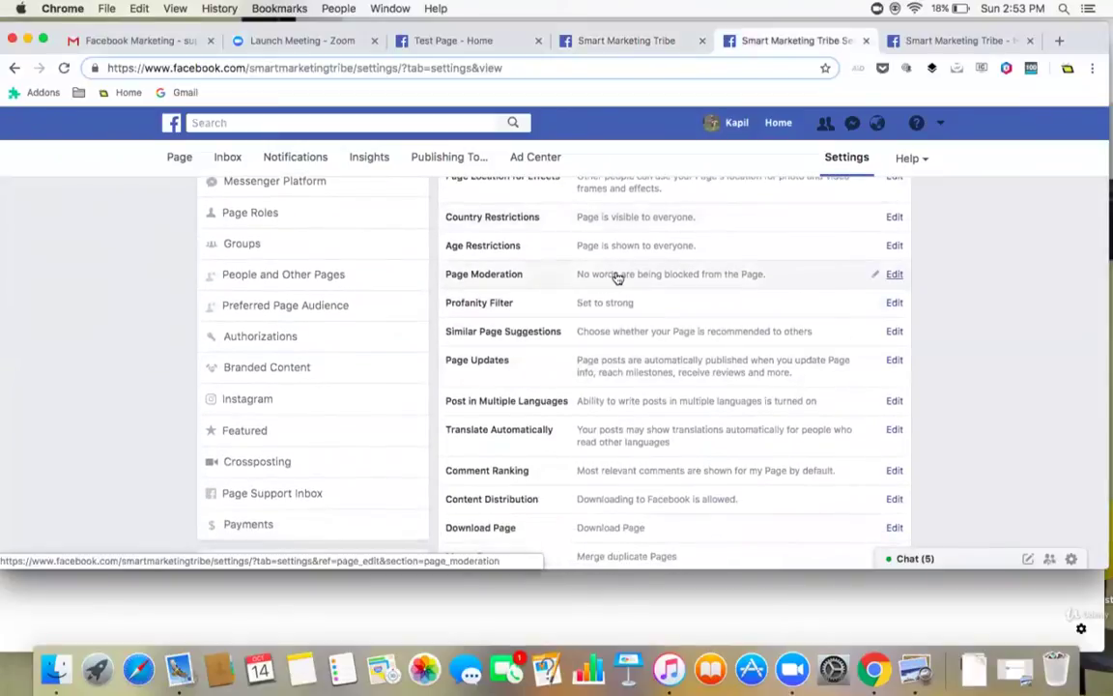
{"action": "left_click", "coordinate": [618, 278]}
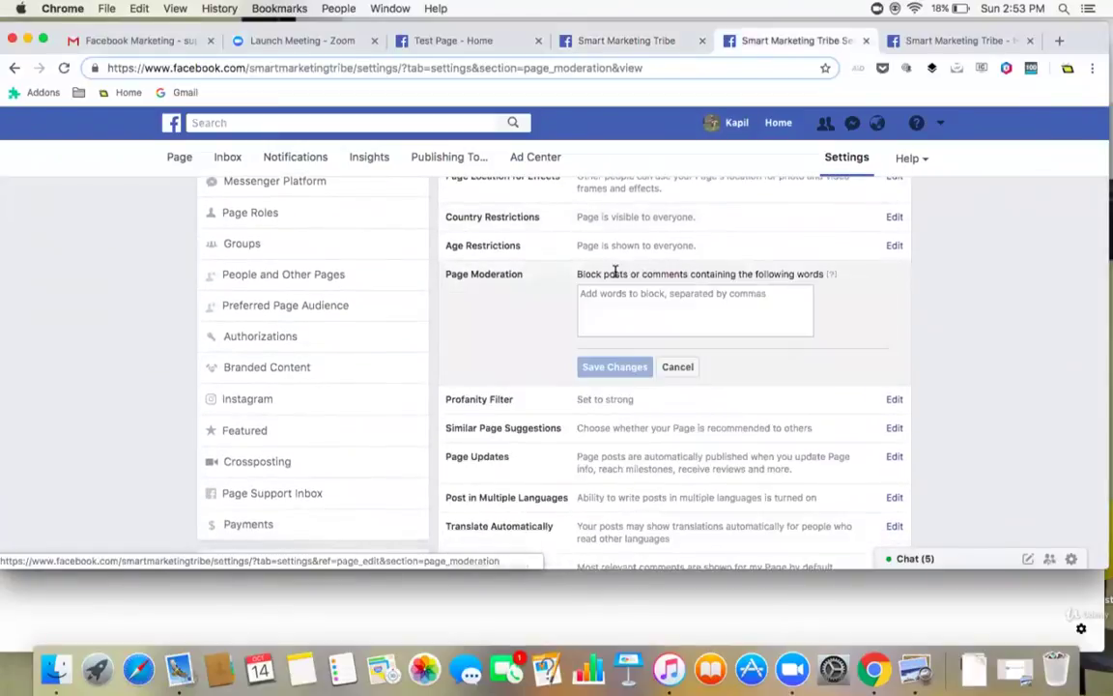
{"action": "left_click", "coordinate": [603, 294]}
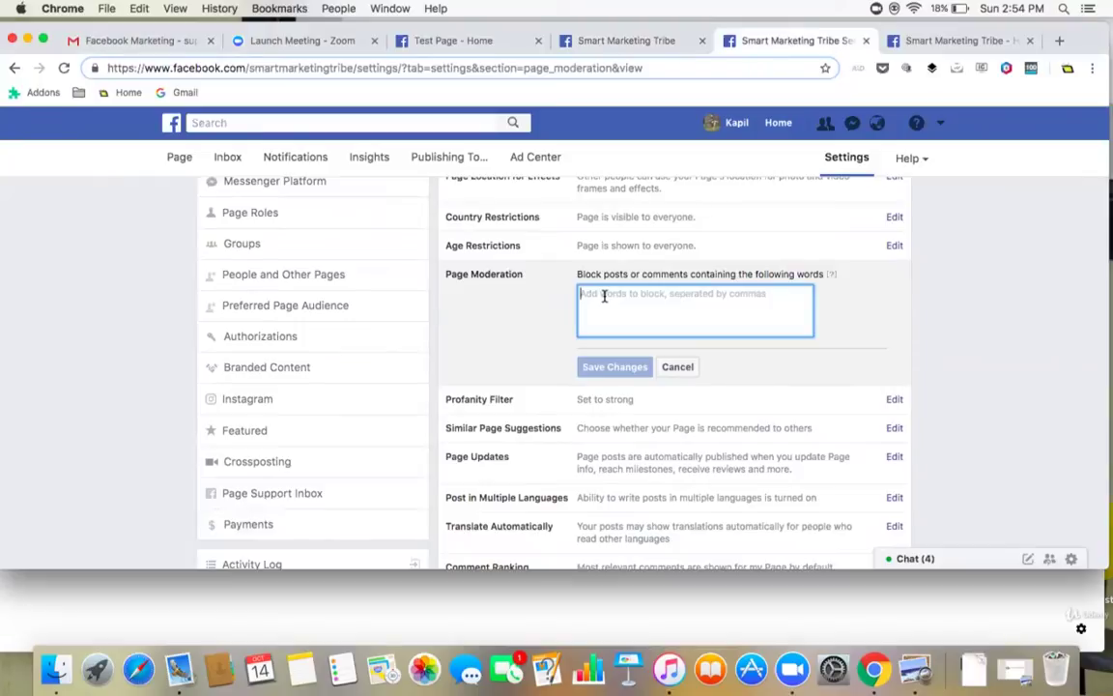
- Close Page Moderation unchanged, then review the Profanity Filter's Strong level and its help text
{"action": "left_click", "coordinate": [667, 367]}
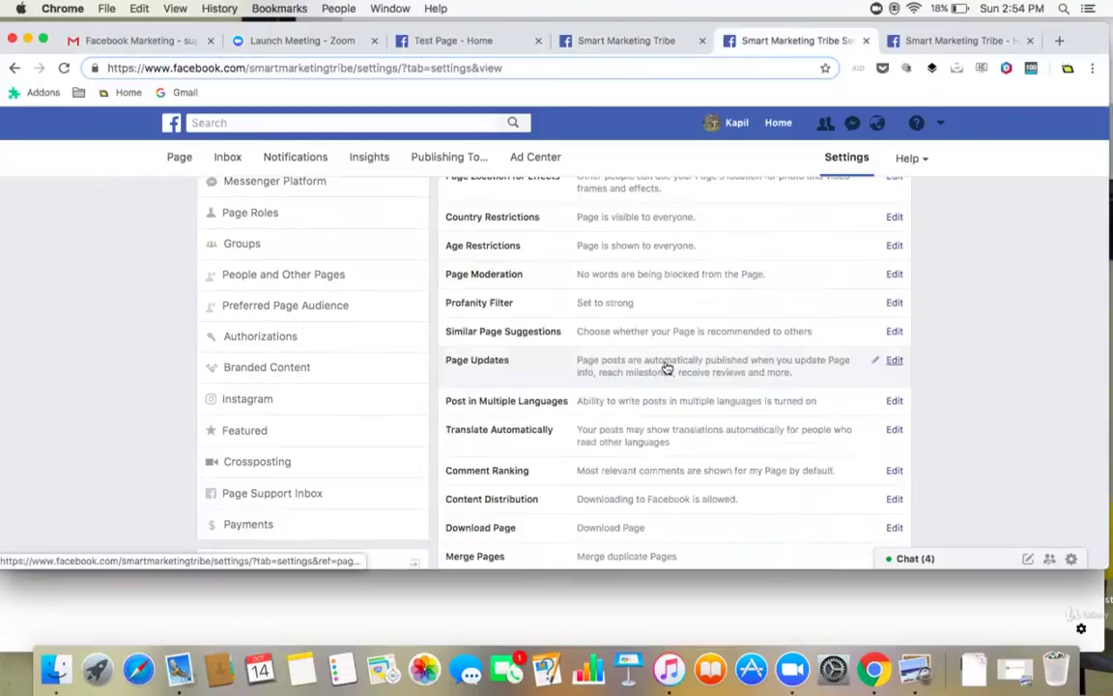
{"action": "left_click", "coordinate": [609, 307]}
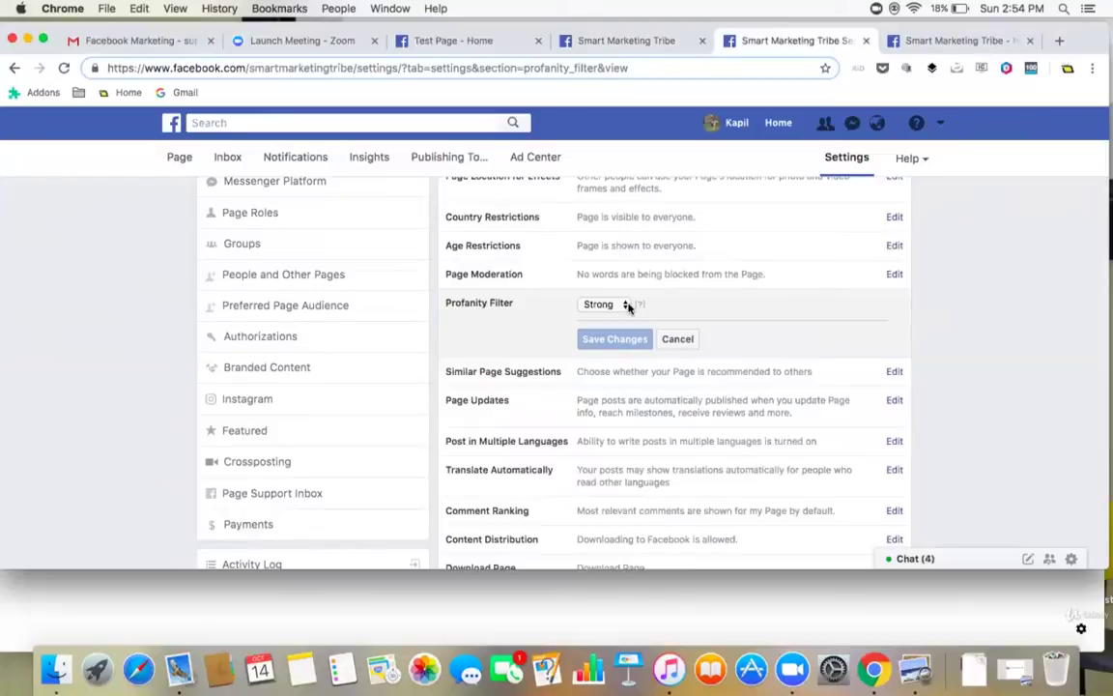
{"action": "mouse_move", "coordinate": [639, 304]}
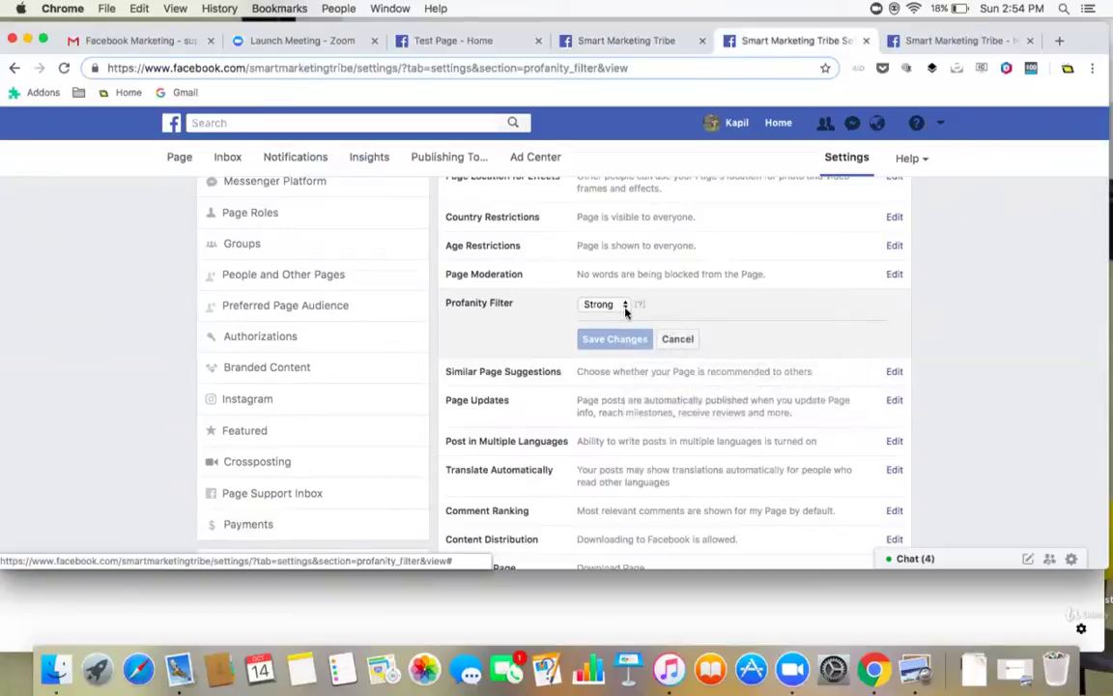
{"action": "left_click", "coordinate": [619, 305]}
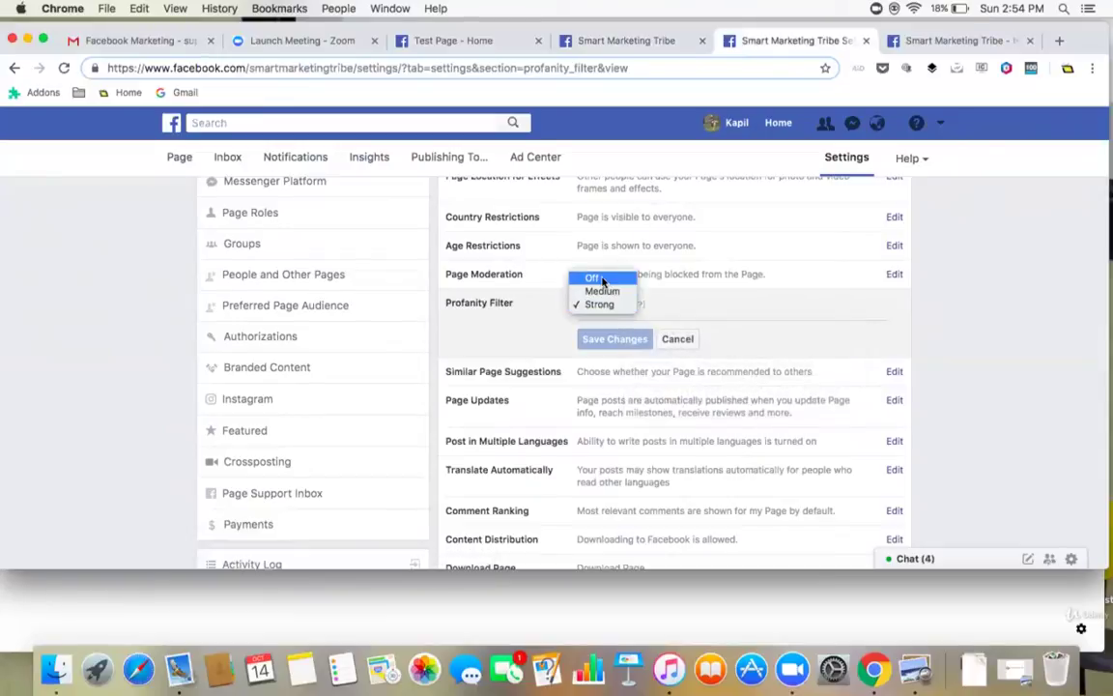
{"action": "left_click", "coordinate": [640, 306]}
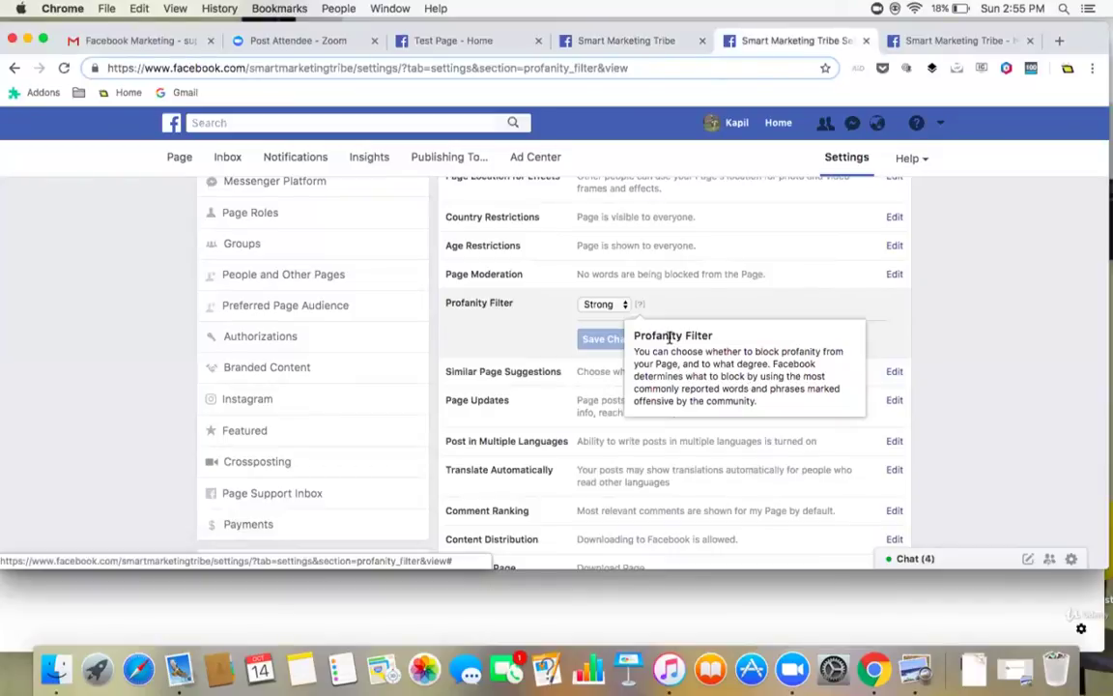
- Pick Medium from the Profanity Filter level list and confirm it stays selected
{"action": "left_click", "coordinate": [624, 307]}
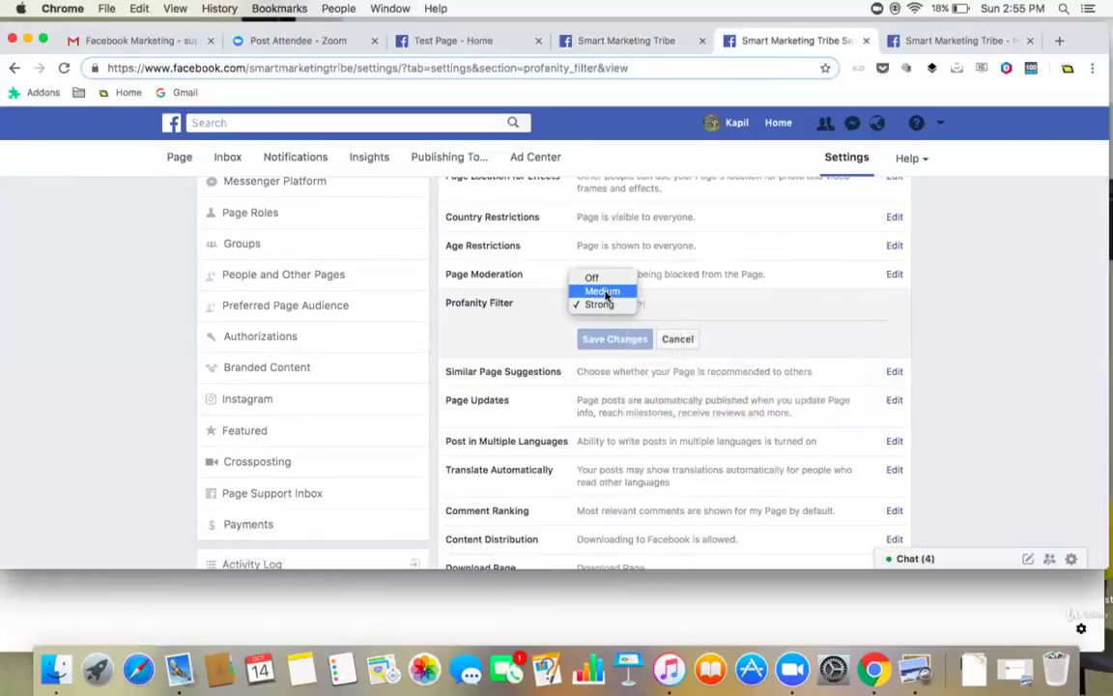
{"action": "left_click", "coordinate": [606, 291]}
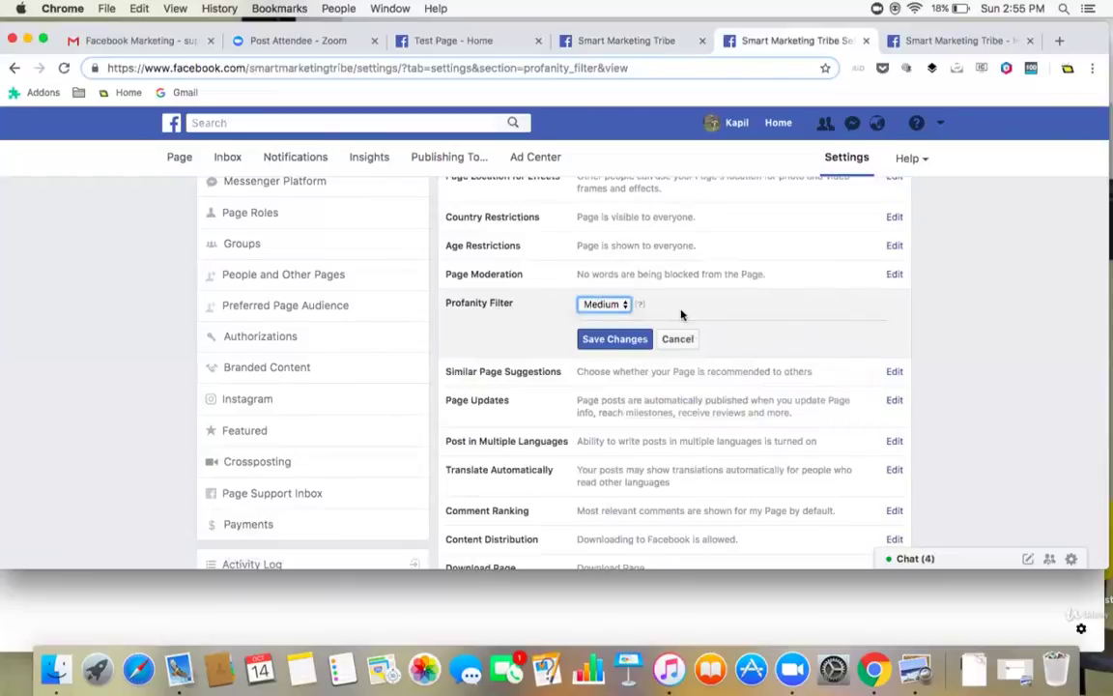
{"action": "left_click", "coordinate": [626, 307]}
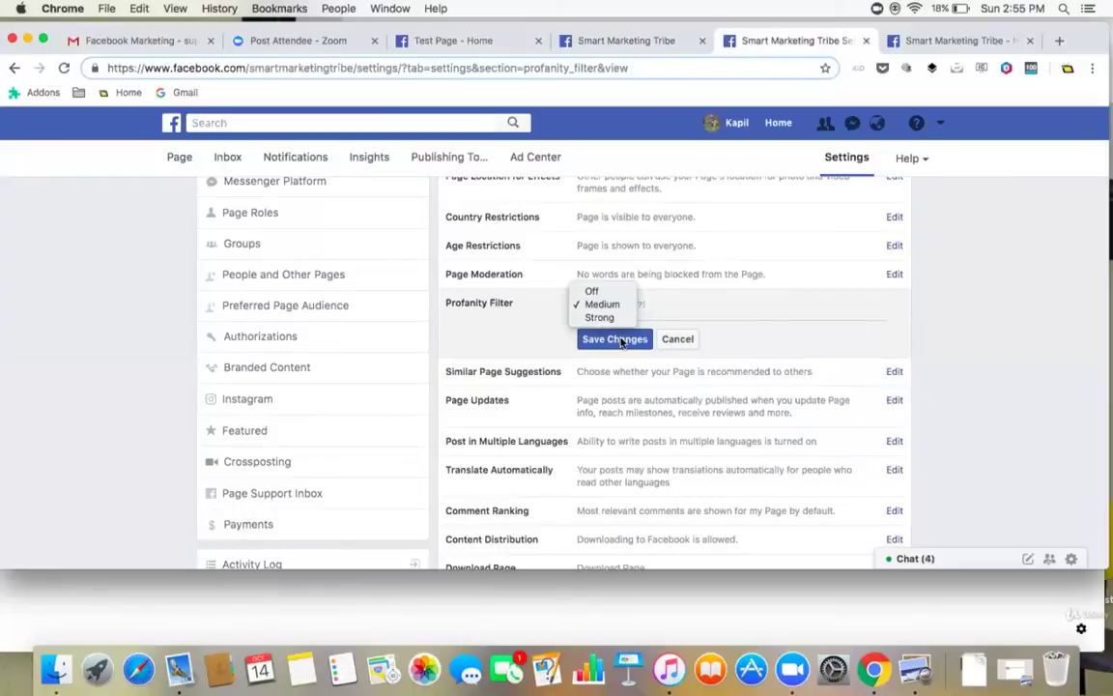
{"action": "left_click", "coordinate": [623, 342]}
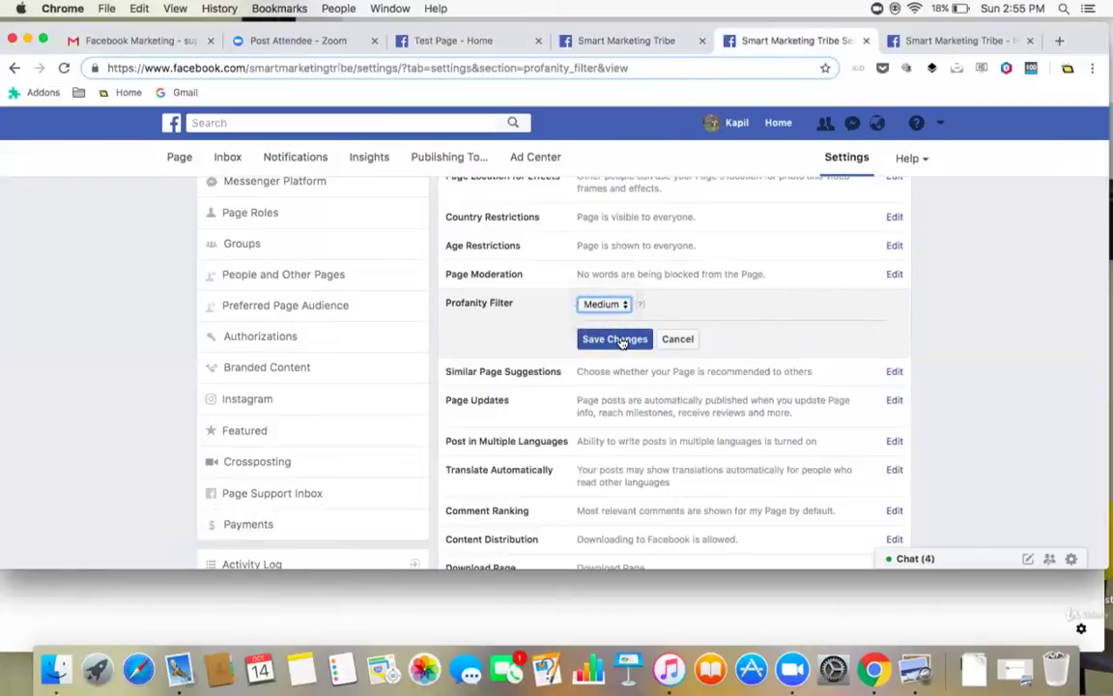